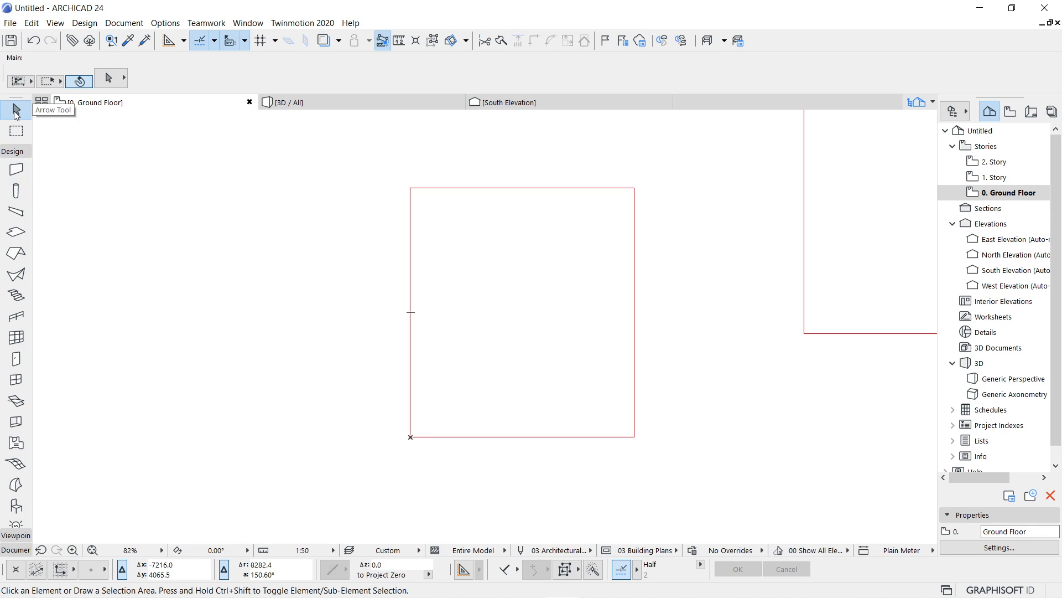
Drag a copy of the rectangle's left line horizontally outward by a distance of 230.
{"action": "left_click", "coordinate": [410, 287]}
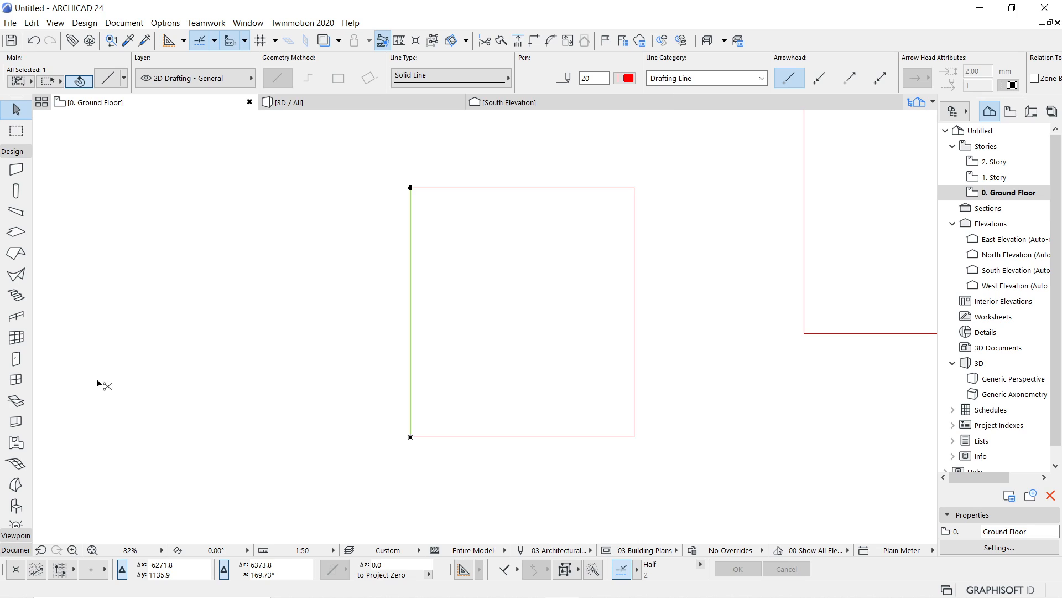
{"action": "key", "text": "ctrl+shift+d"}
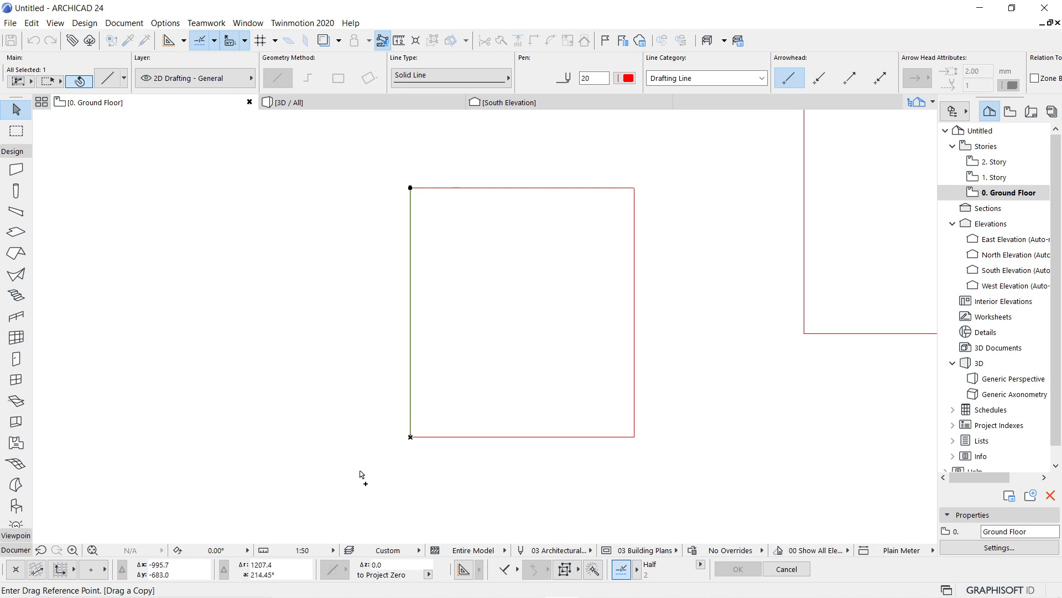
{"action": "left_click", "coordinate": [410, 437]}
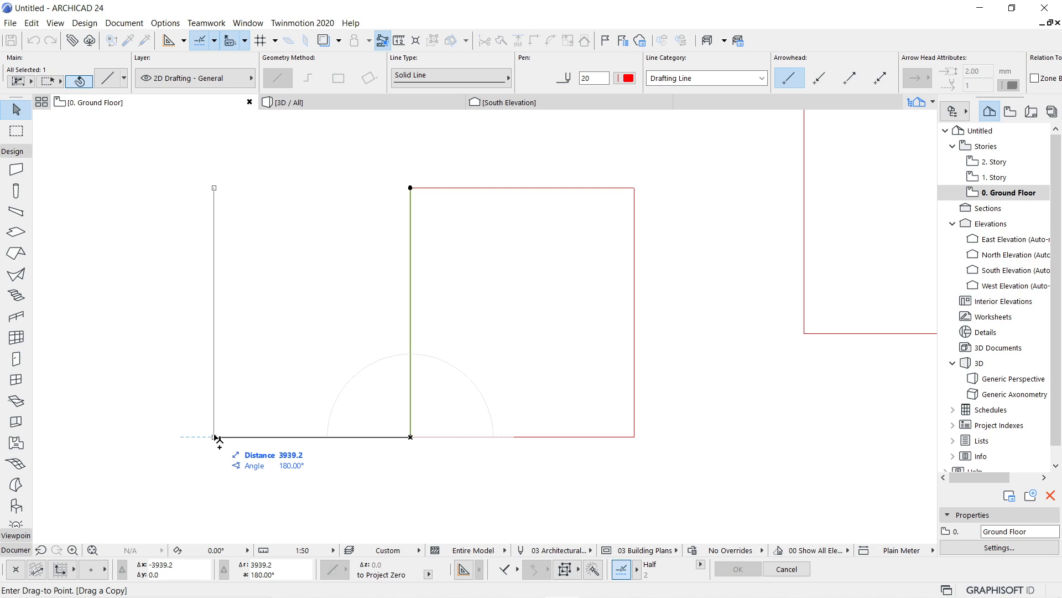
{"action": "type", "text": "239"}
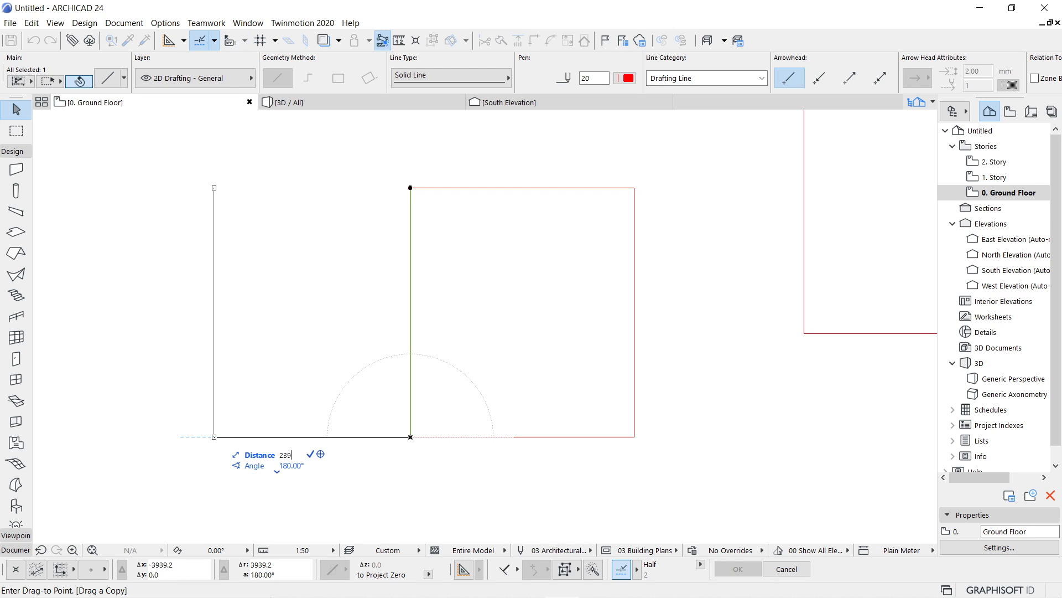
{"action": "key", "text": "BackSpace"}
{"action": "type", "text": "0"}
{"action": "key", "text": "Return"}
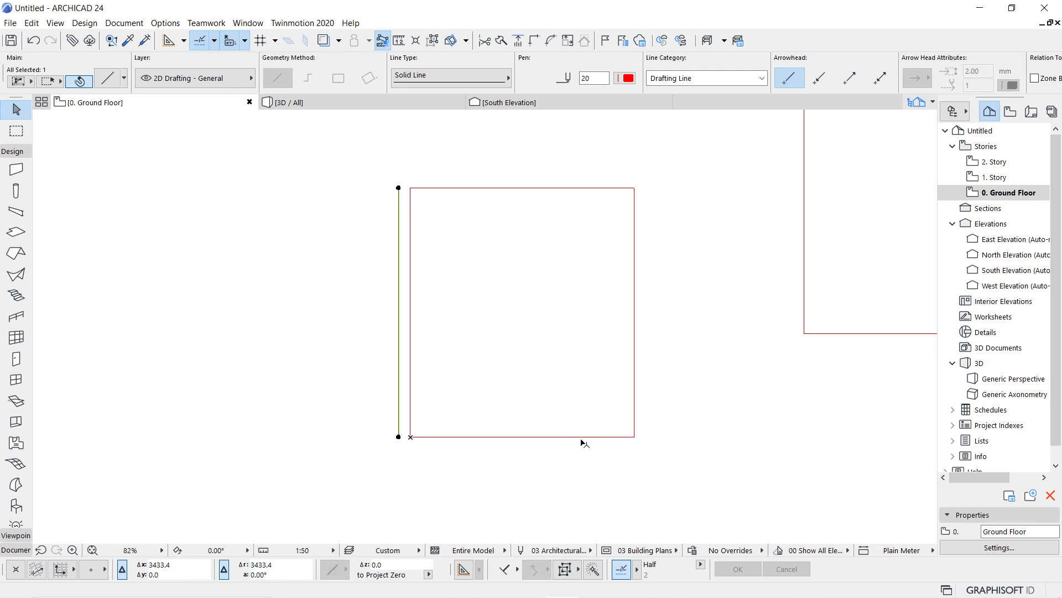
Drag a copy of the rectangle's bottom line straight down by a distance of 230.
{"action": "left_click", "coordinate": [536, 437]}
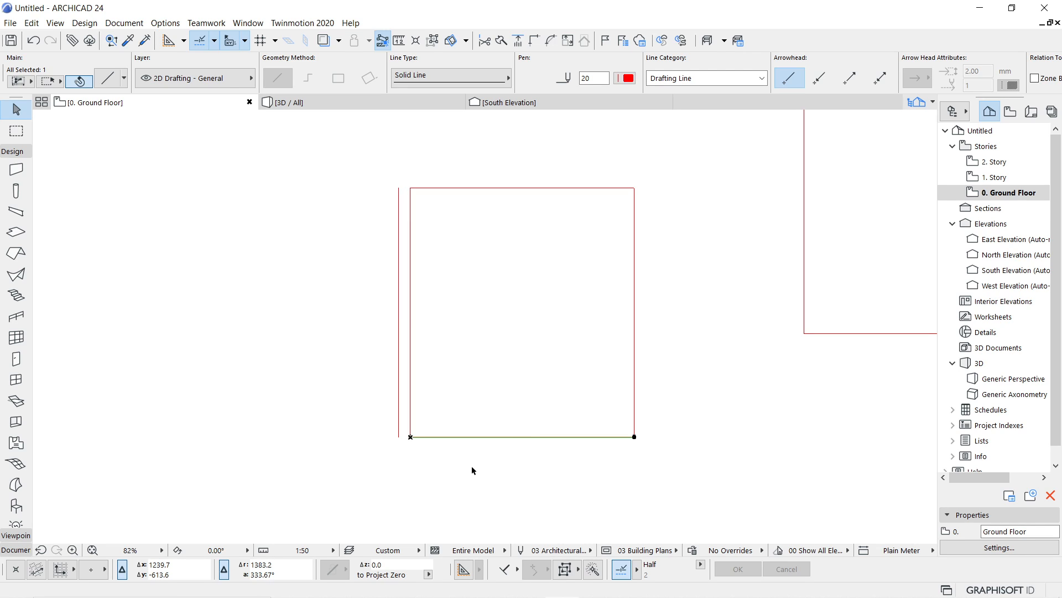
{"action": "key", "text": "ctrl+d"}
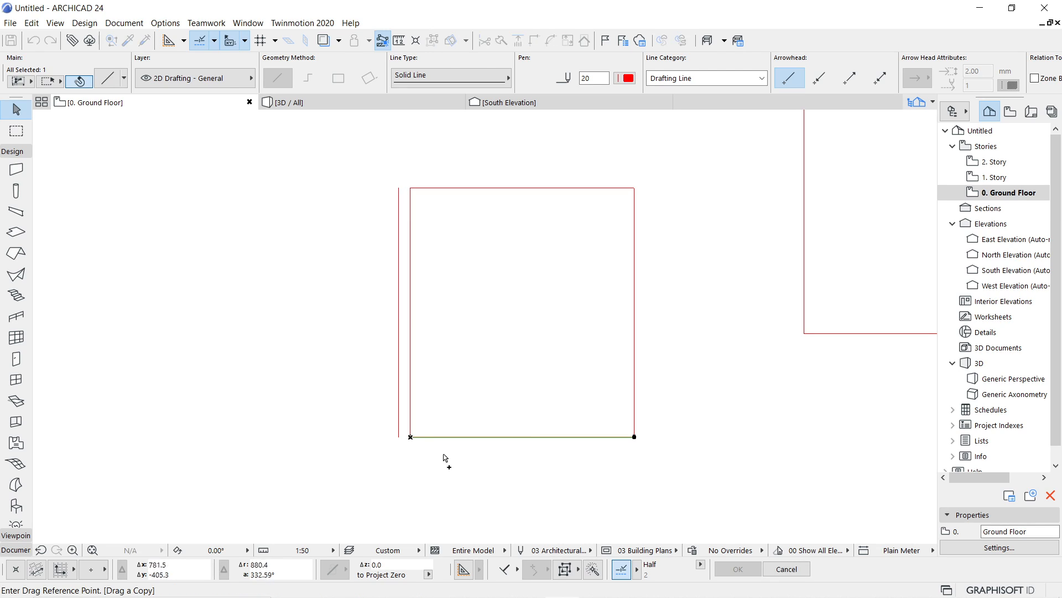
{"action": "left_click", "coordinate": [410, 437]}
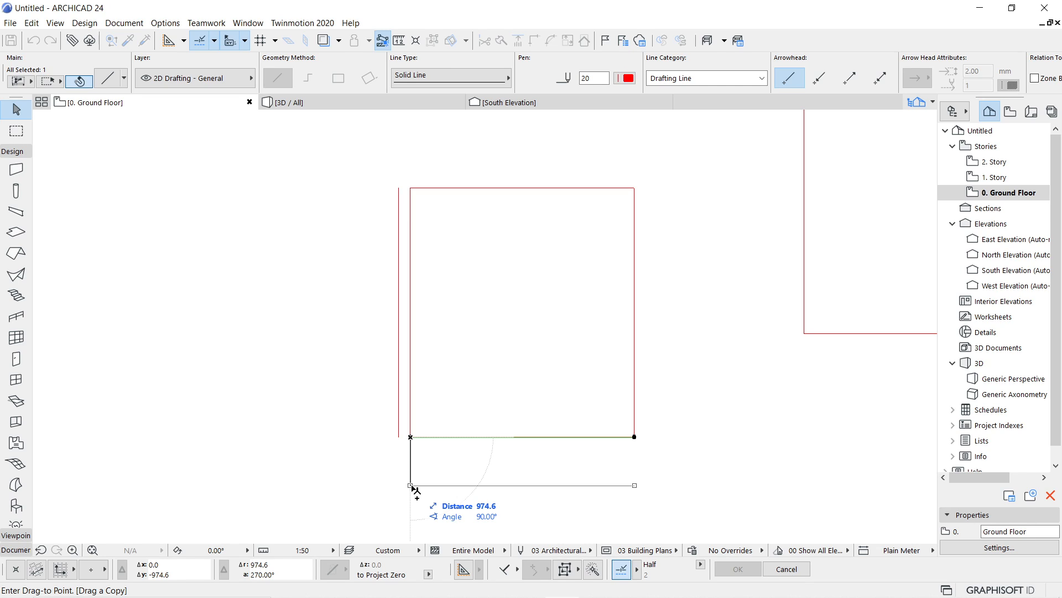
{"action": "type", "text": "230"}
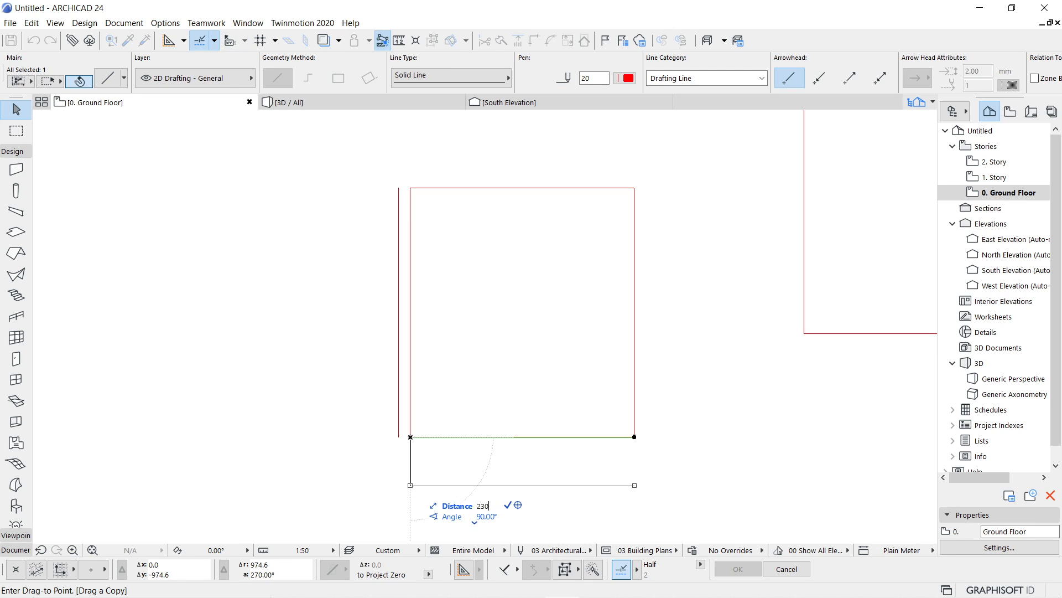
{"action": "key", "text": "Return"}
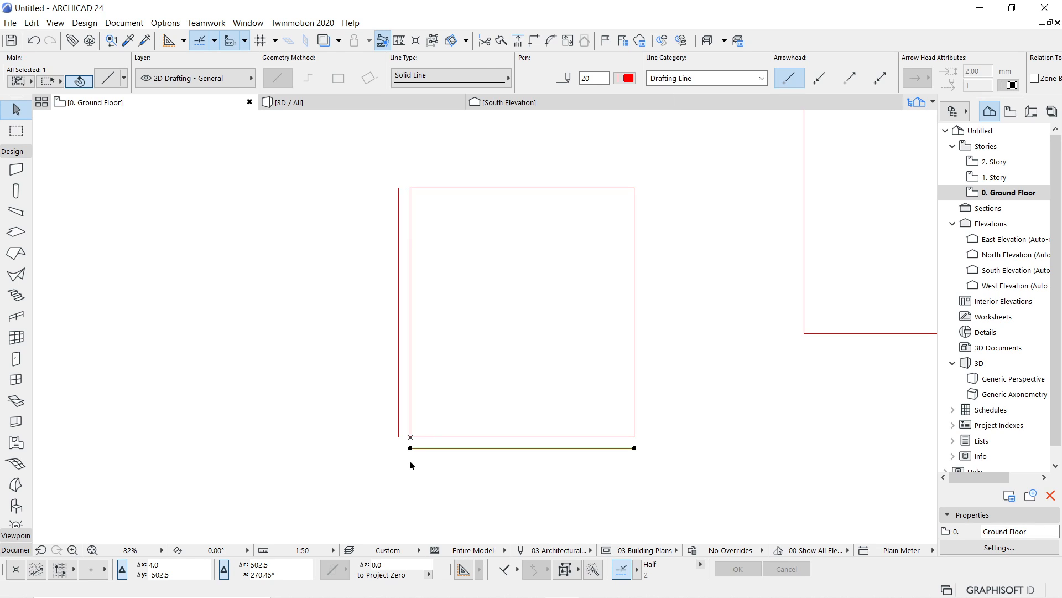
Begin stretching the copied bottom line from its left endpoint.
{"action": "scroll", "coordinate": [400, 460], "scroll_direction": "up", "scroll_amount": 5}
{"action": "middle_click_drag", "start_coordinate": [398, 459], "coordinate": [351, 512]}
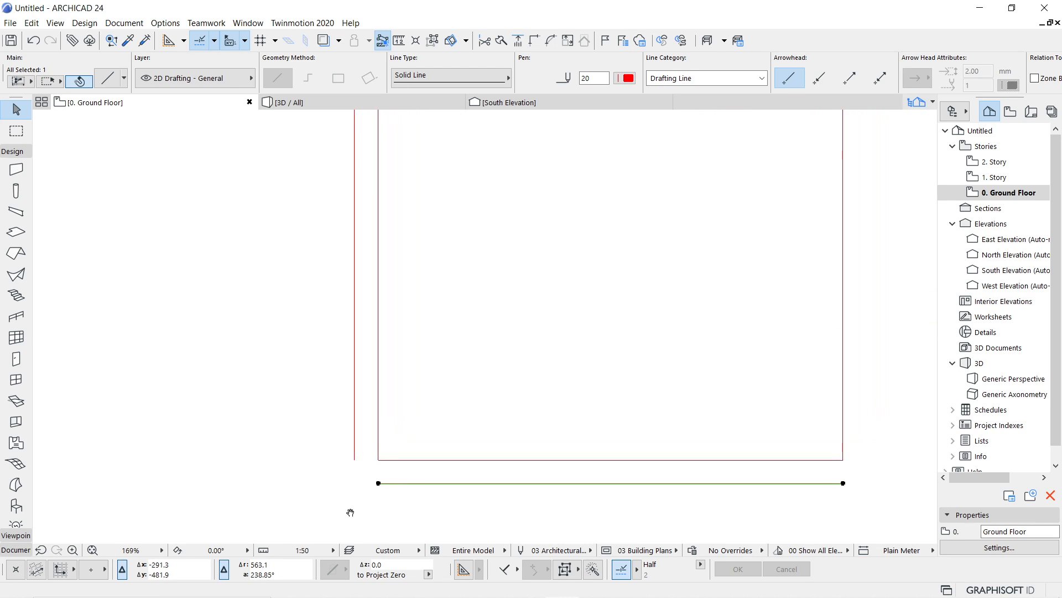
{"action": "scroll", "coordinate": [359, 506], "scroll_direction": "down", "scroll_amount": 2}
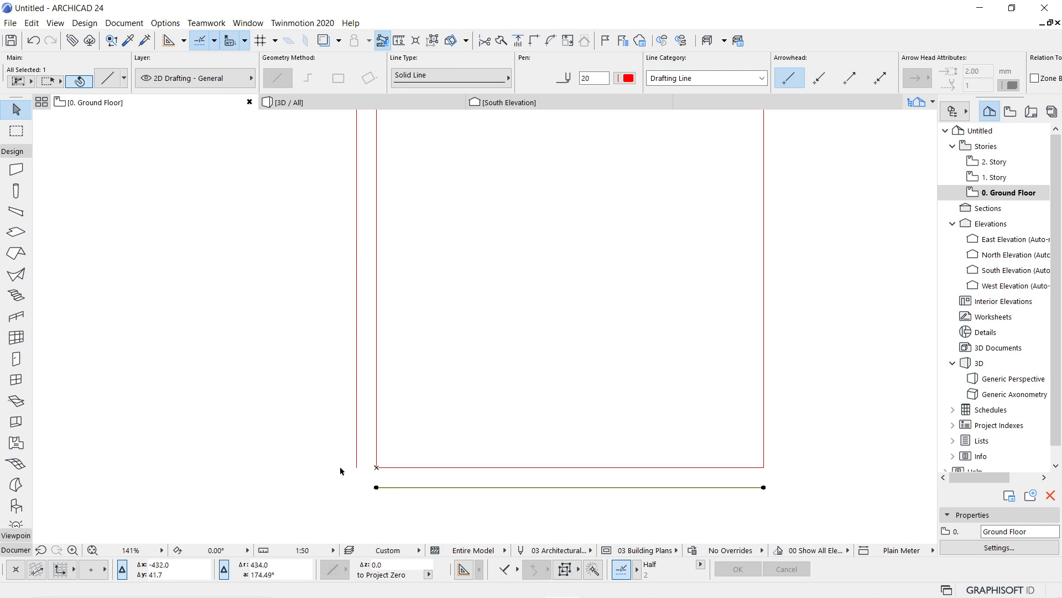
{"action": "left_click", "coordinate": [377, 488]}
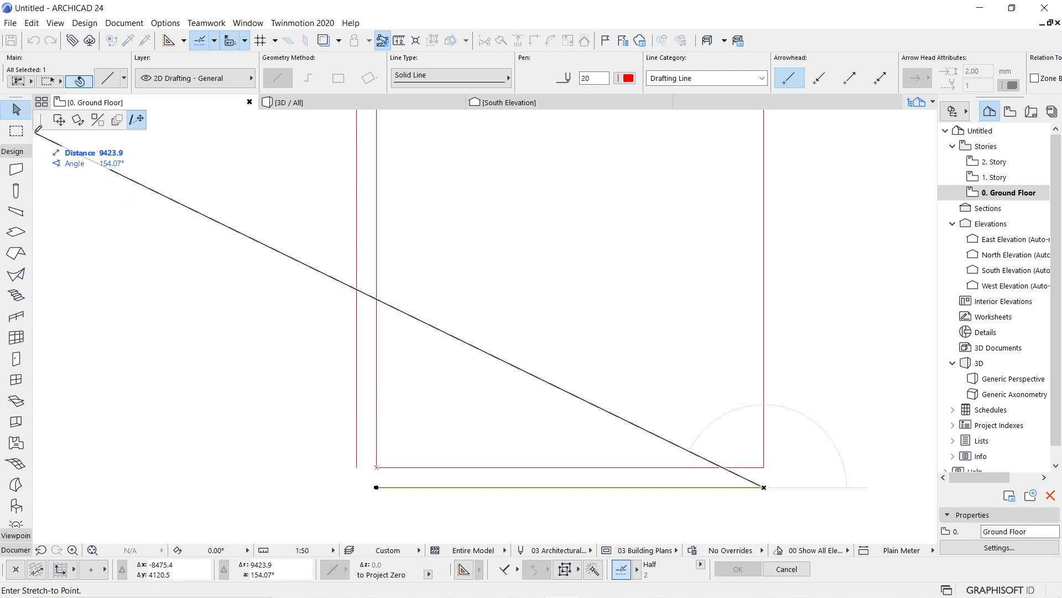
Try the mirror, drag and rotate edit modes on the copied bottom line, then return to stretching.
{"action": "mouse_move", "coordinate": [38, 123]}
{"action": "left_mouse_down"}
{"action": "mouse_move", "coordinate": [420, 358]}
{"action": "mouse_move", "coordinate": [744, 219]}
{"action": "mouse_move", "coordinate": [290, 206]}
{"action": "mouse_move", "coordinate": [58, 163]}
{"action": "mouse_move", "coordinate": [49, 130]}
{"action": "left_mouse_up"}
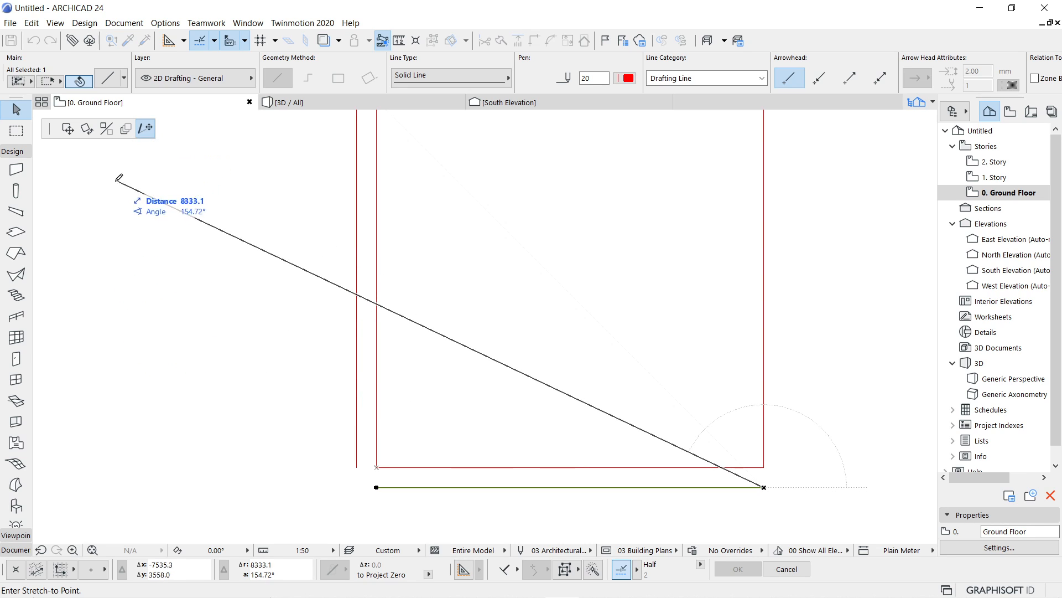
{"action": "left_click", "coordinate": [107, 129]}
{"action": "left_click", "coordinate": [143, 130]}
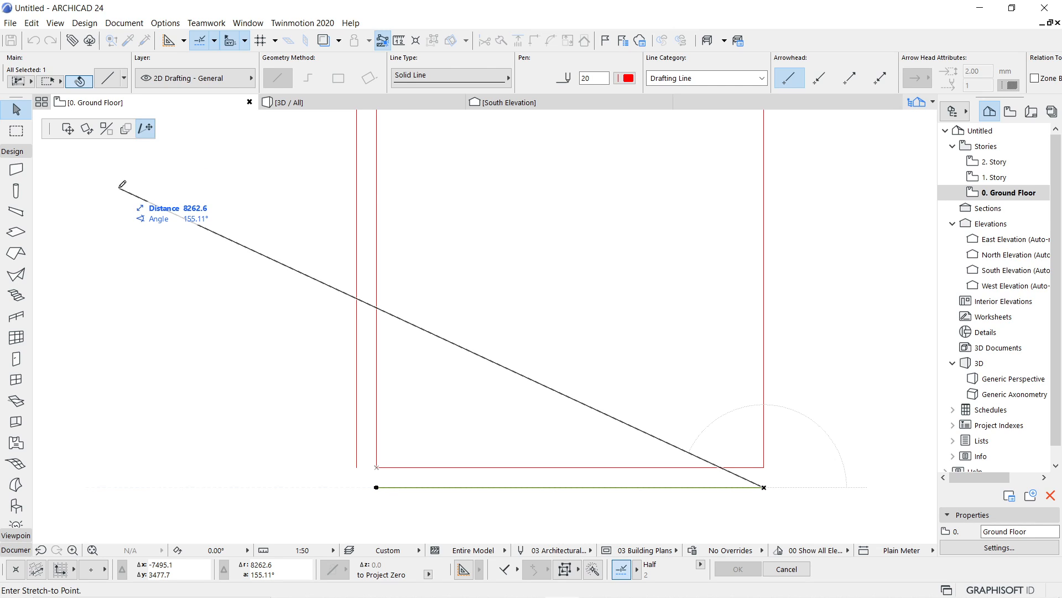
{"action": "key", "text": "f"}
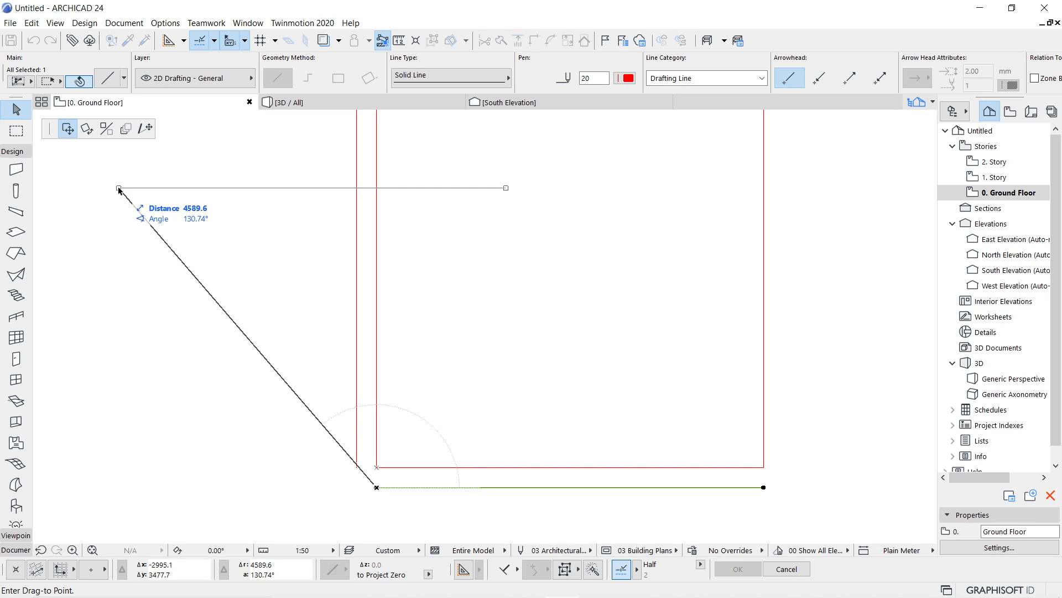
{"action": "key", "text": "ctrl+e"}
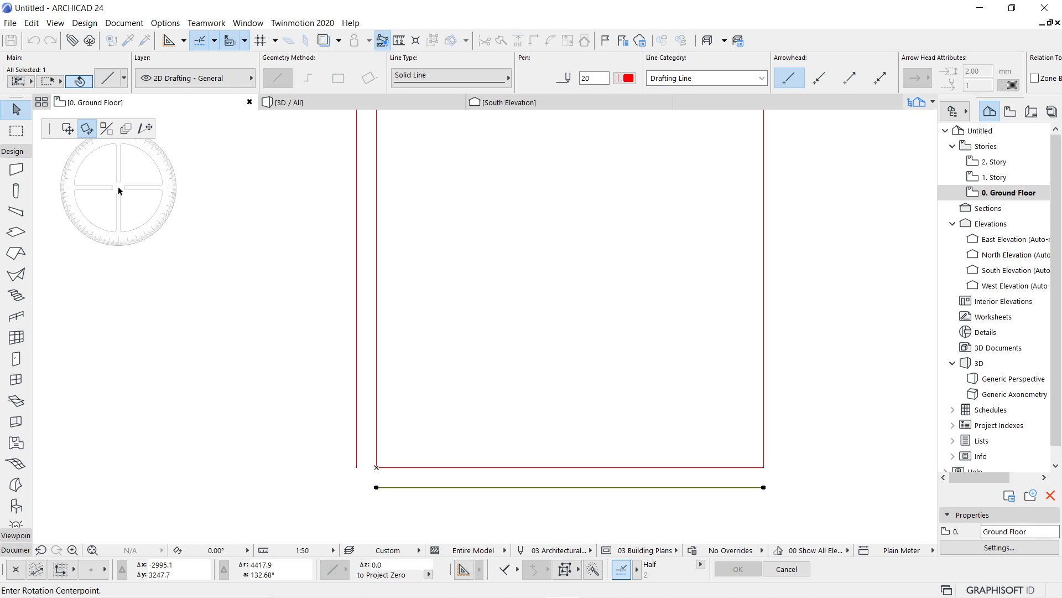
{"action": "key", "text": "ctrl+d"}
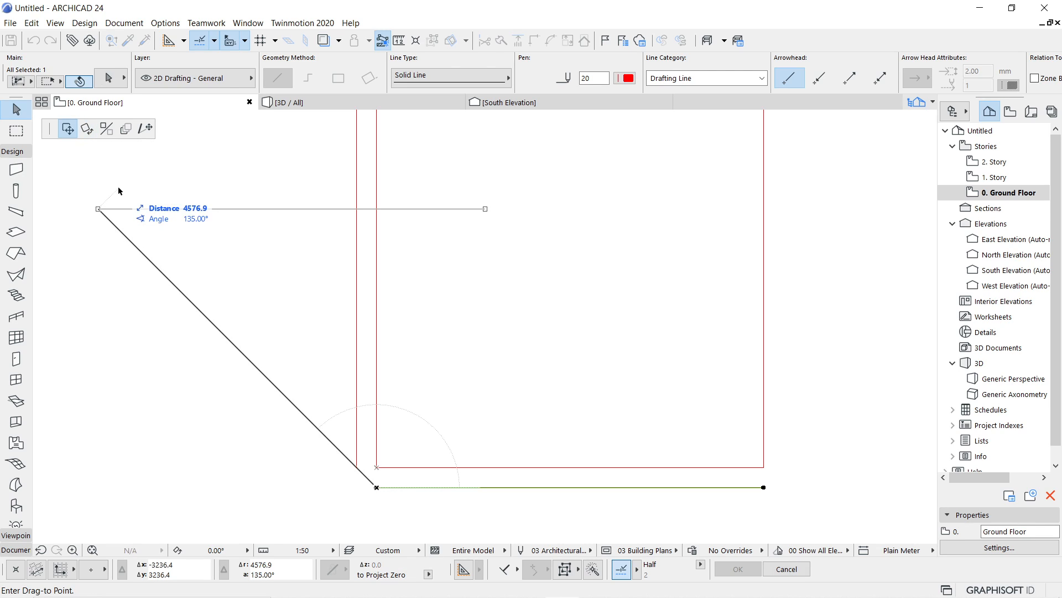
{"action": "key", "text": "ctrl+h"}
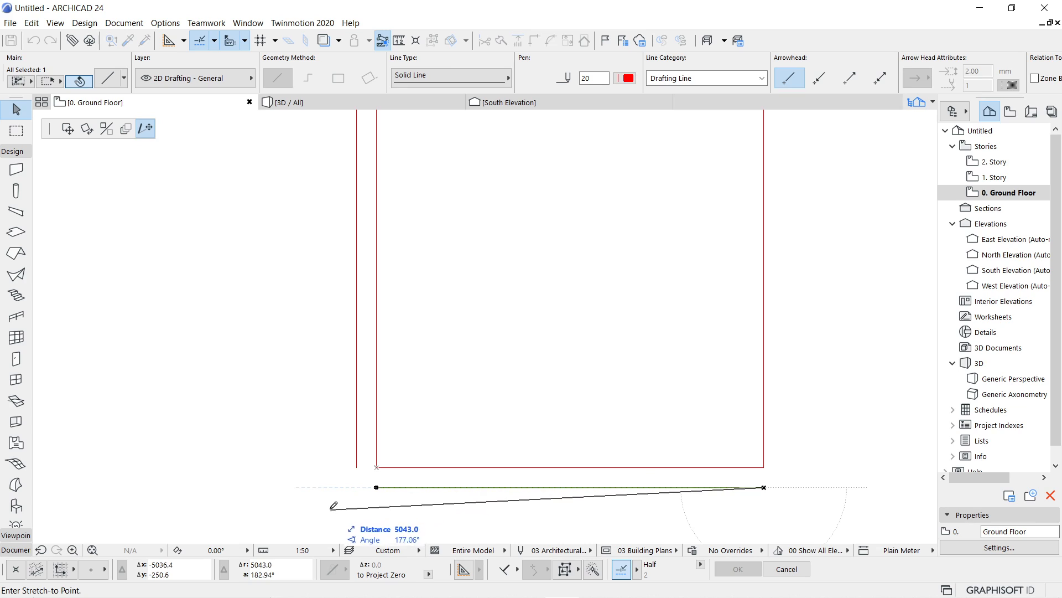
Stretch the copied bottom line's left end horizontally until it aligns with the lower endpoint of the copied left line.
{"action": "key", "text": "shift"}
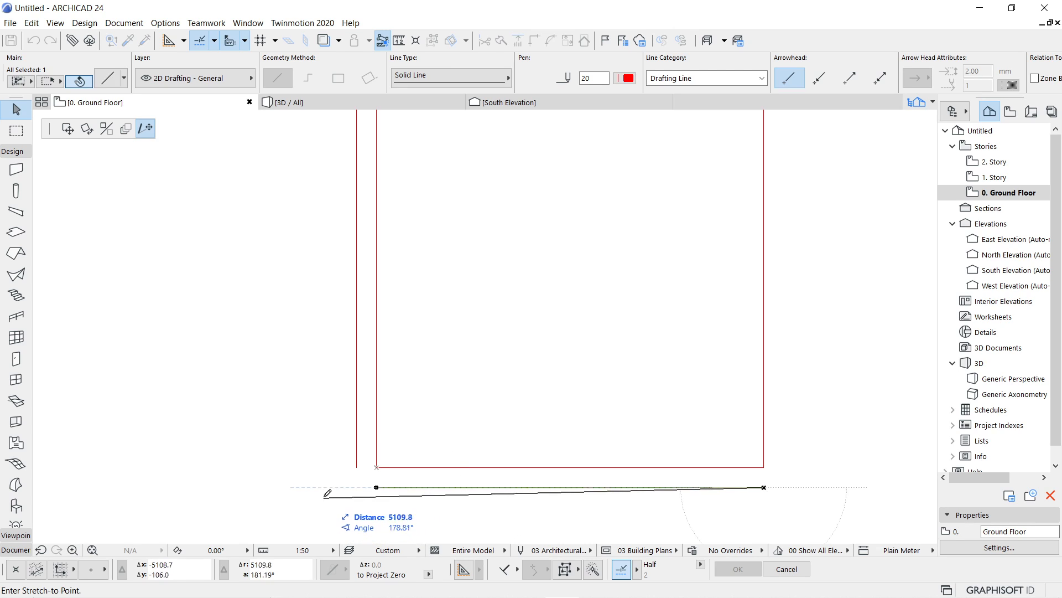
{"action": "key", "text": "shift"}
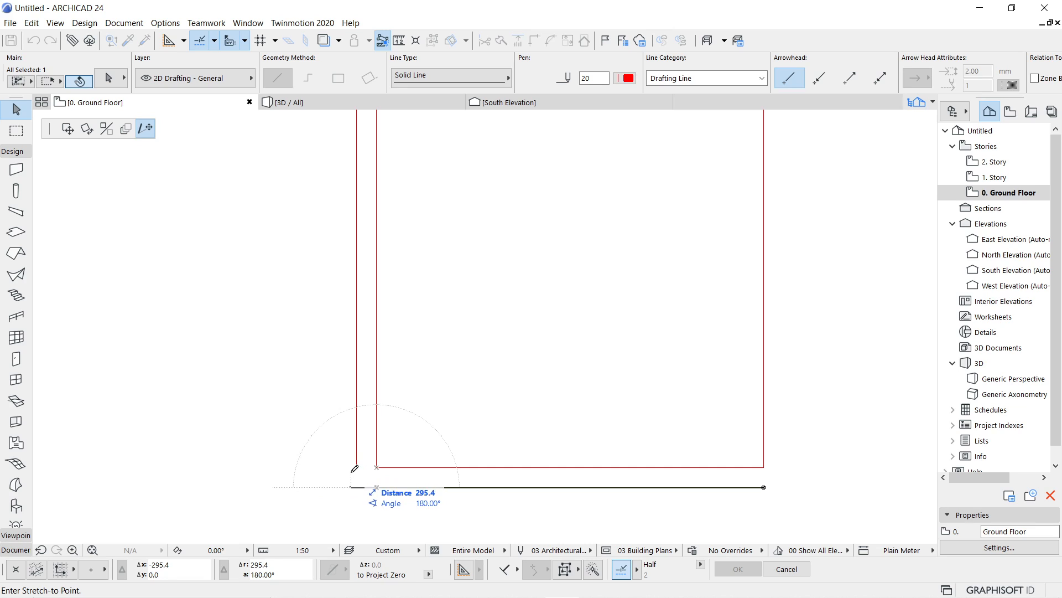
{"action": "key", "text": "shift"}
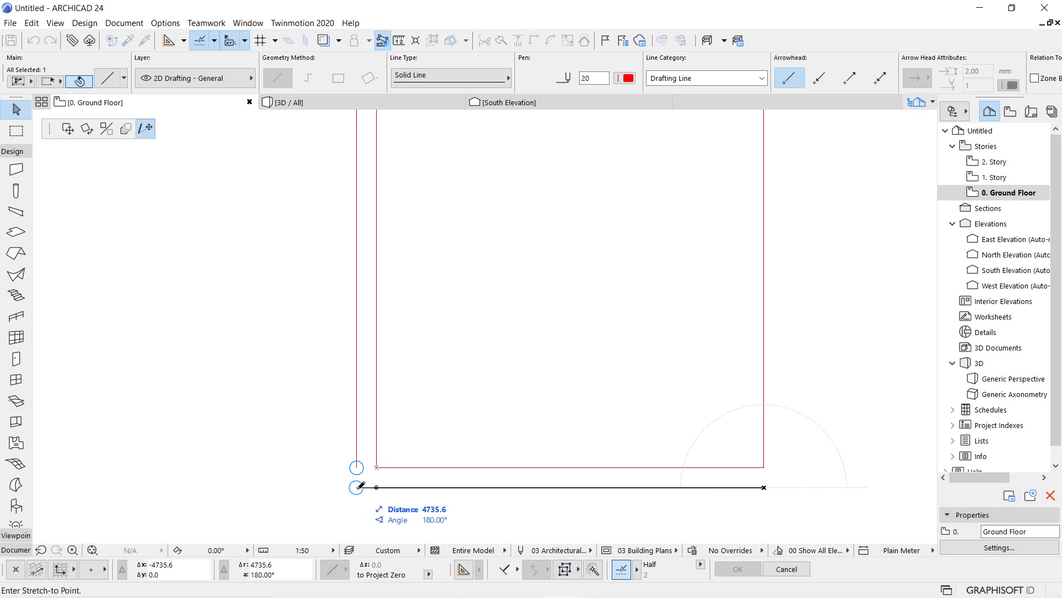
{"action": "scroll", "coordinate": [360, 498], "scroll_direction": "up", "scroll_amount": 3}
{"action": "scroll", "coordinate": [360, 496], "scroll_direction": "up", "scroll_amount": 2}
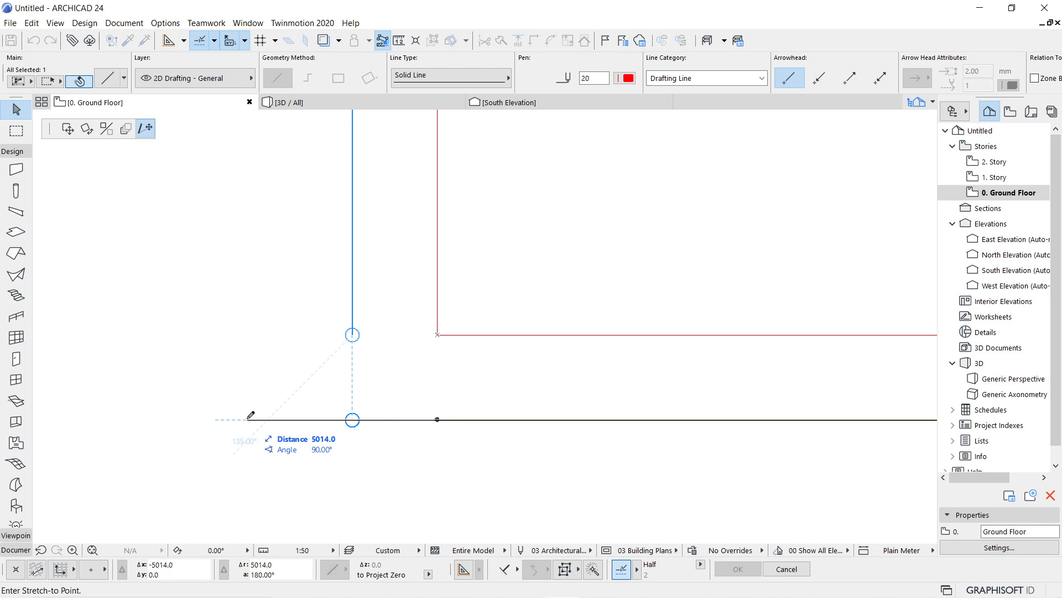
{"action": "key", "text": "shift"}
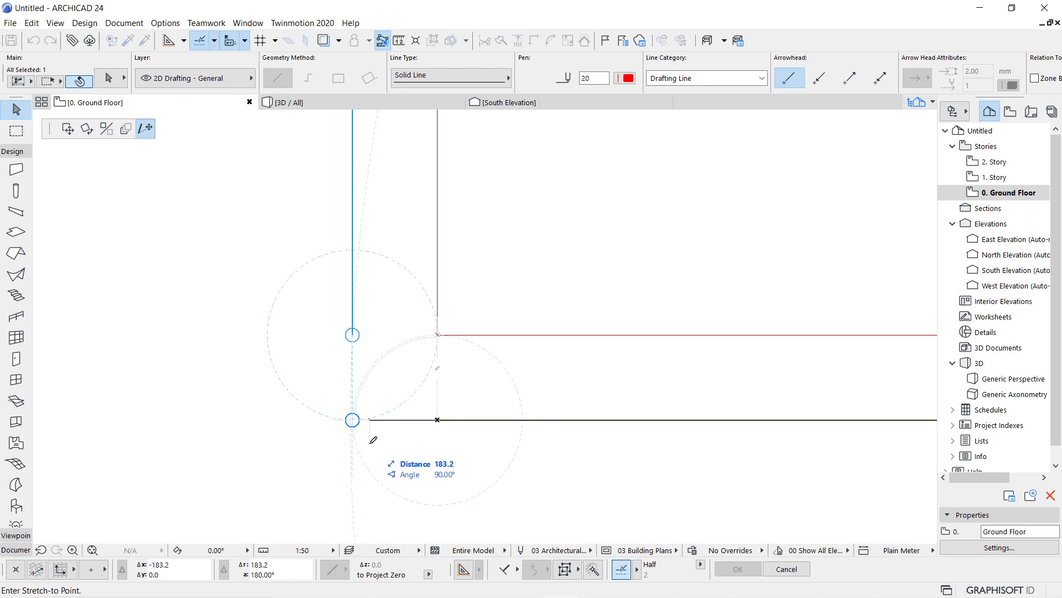
{"action": "left_click", "coordinate": [353, 334]}
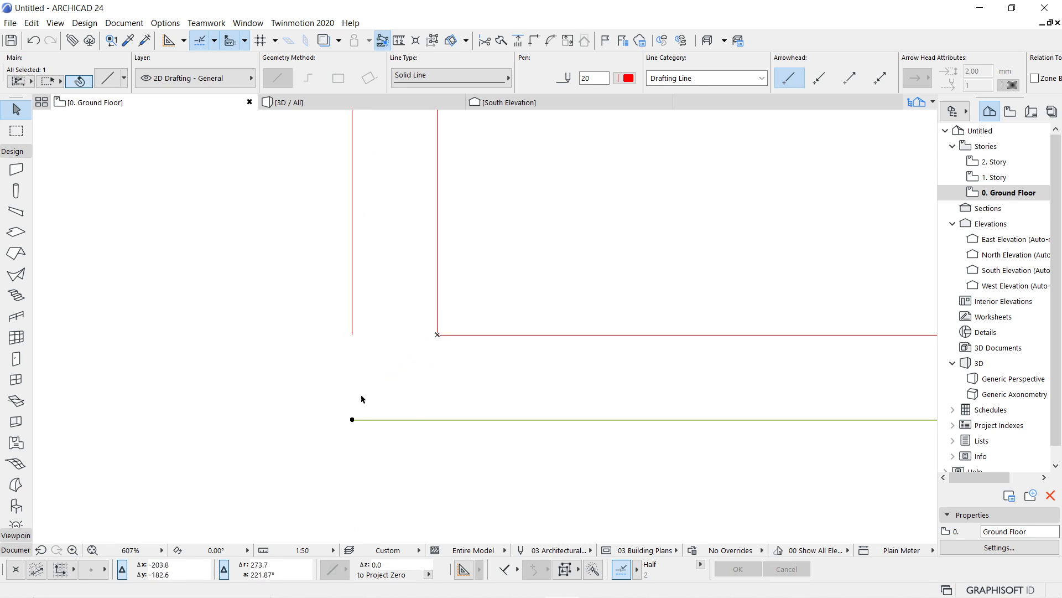
{"action": "scroll", "coordinate": [374, 458], "scroll_direction": "down", "scroll_amount": 2}
{"action": "scroll", "coordinate": [453, 473], "scroll_direction": "down", "scroll_amount": 2}
{"action": "middle_click_drag", "start_coordinate": [548, 471], "coordinate": [357, 438]}
{"action": "scroll", "coordinate": [354, 437], "scroll_direction": "down", "scroll_amount": 1}
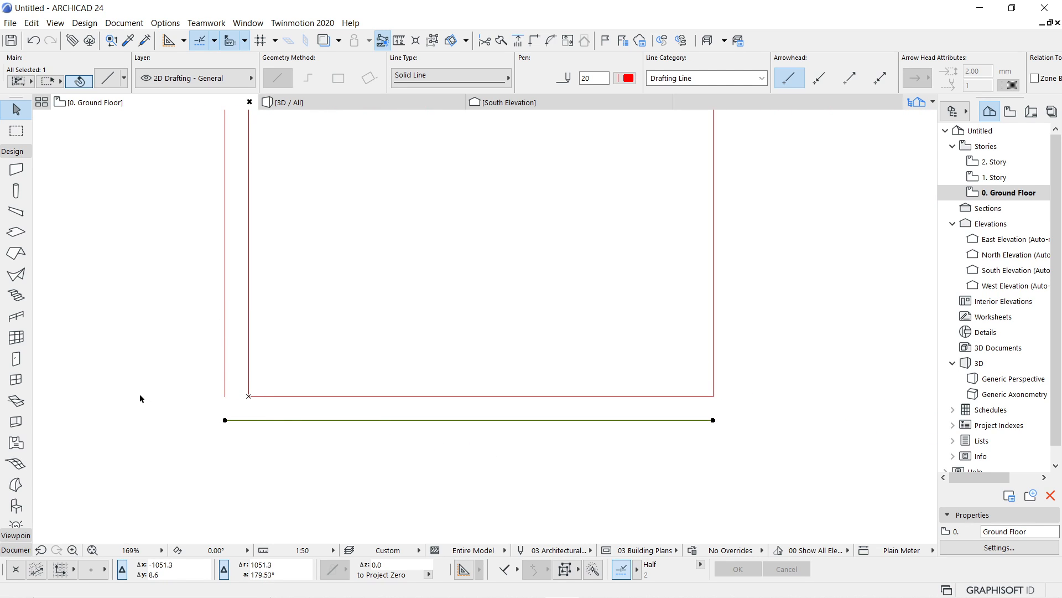
{"action": "middle_click_drag", "start_coordinate": [140, 372], "coordinate": [243, 391]}
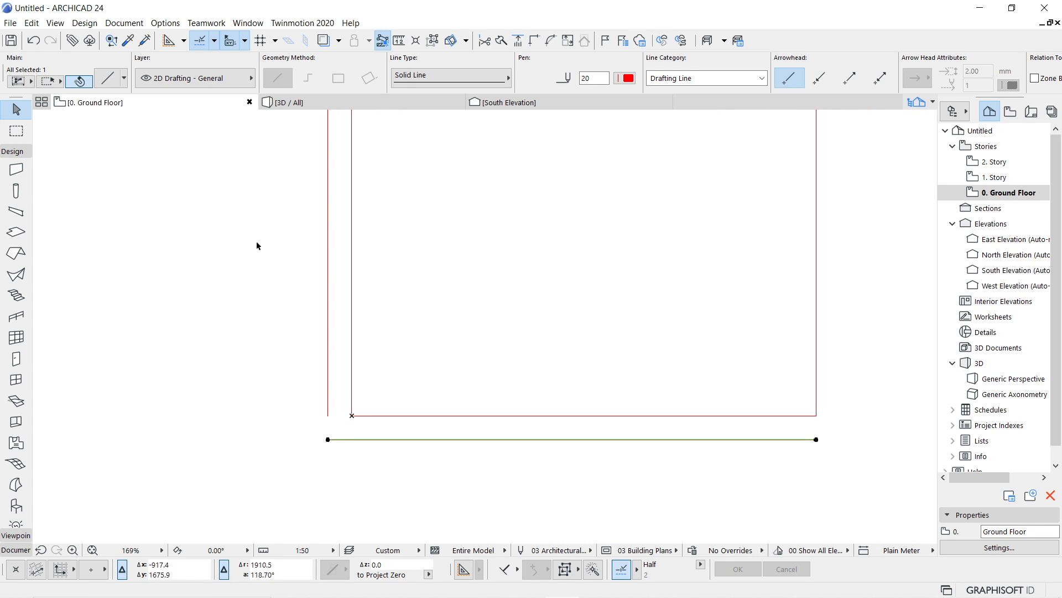